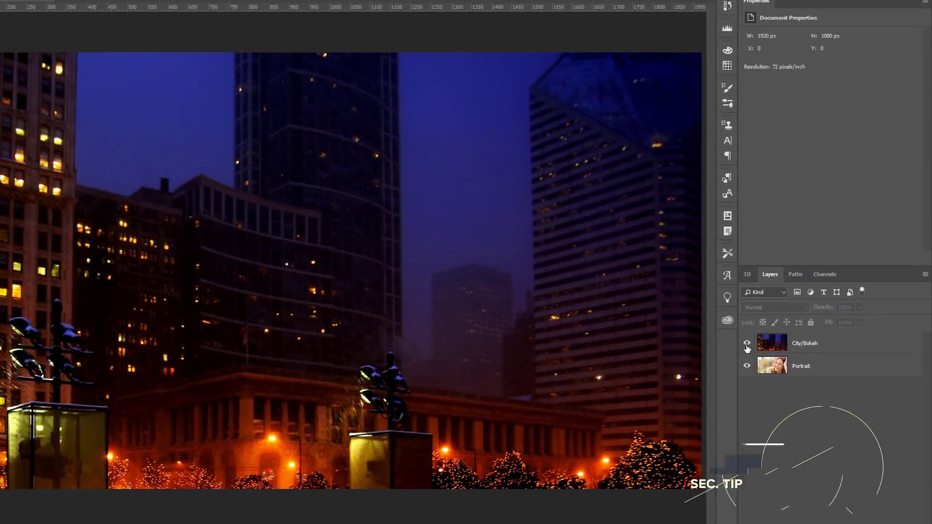
# - Check the portrait under the City/Bokeh layer, then start a Field Blur on the city image
pyautogui.click(766, 349)
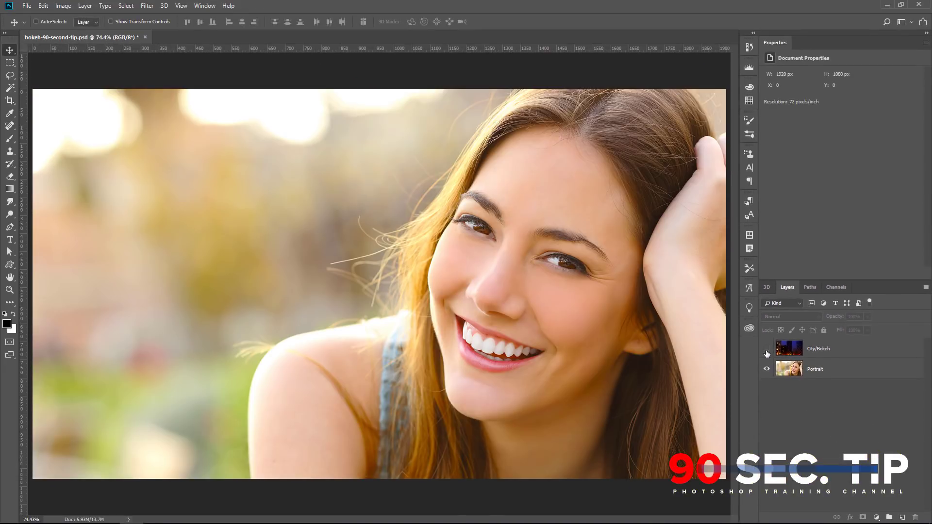
pyautogui.click(767, 349)
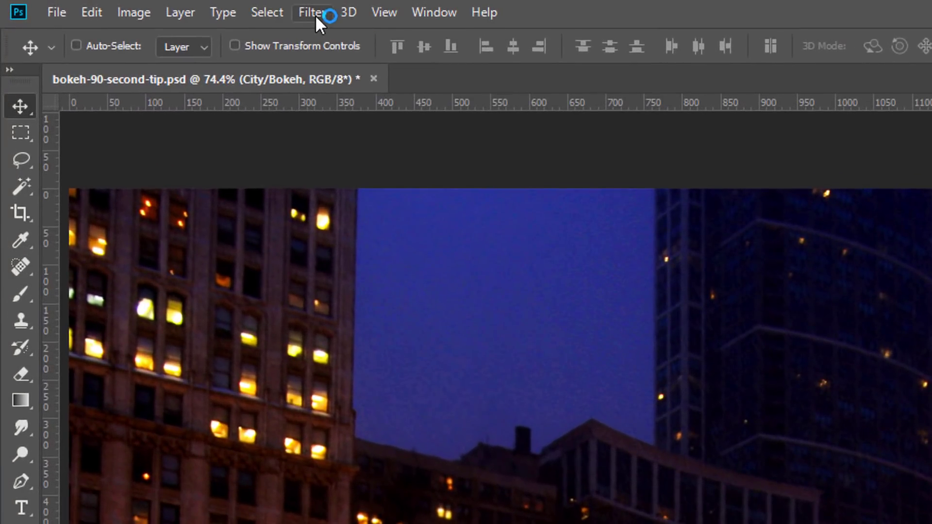
pyautogui.click(312, 12)
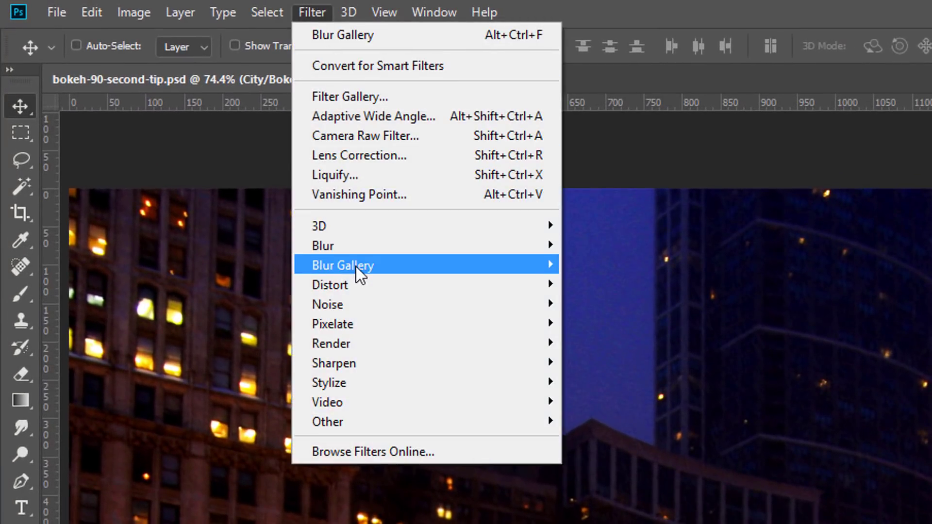
pyautogui.click(240, 264)
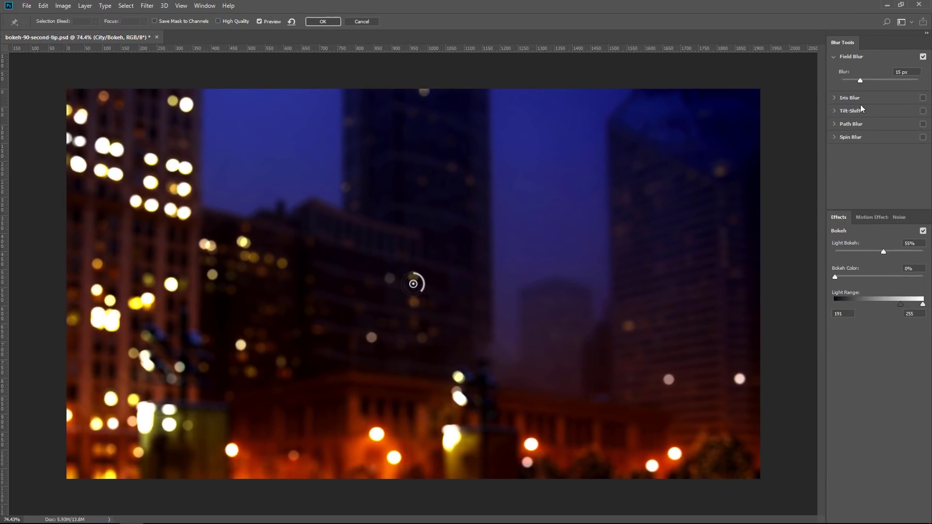
# - Set the Field Blur to 102 px, bokeh color to about 8%, and light range to 146–214
pyautogui.moveTo(859, 81); pyautogui.dragTo(876, 81)
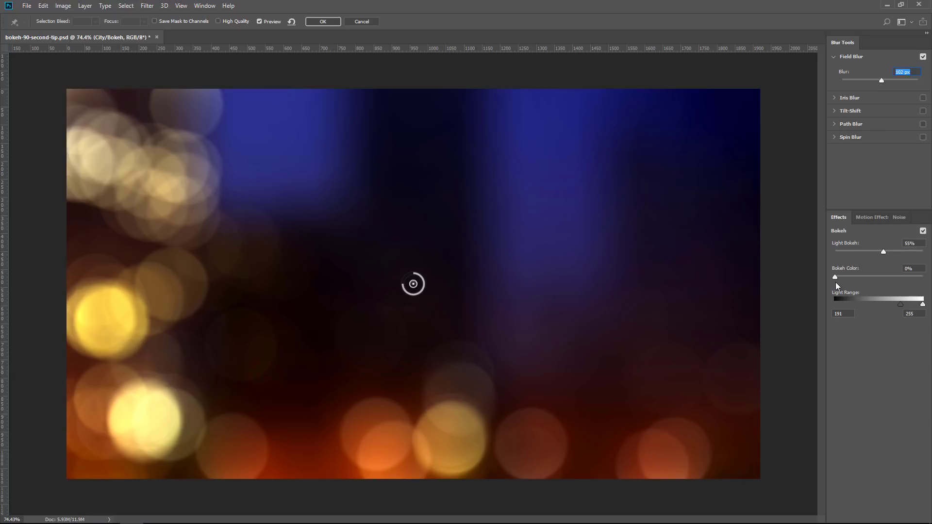
pyautogui.moveTo(835, 277); pyautogui.dragTo(843, 277)
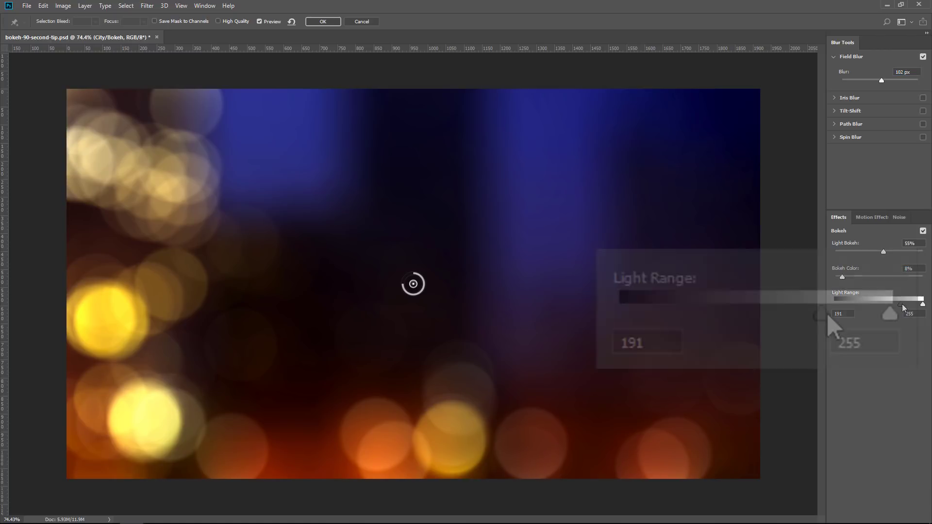
pyautogui.moveTo(900, 304)
pyautogui.mouseDown()
pyautogui.moveTo(884, 304)
pyautogui.moveTo(909, 304)
pyautogui.mouseUp()
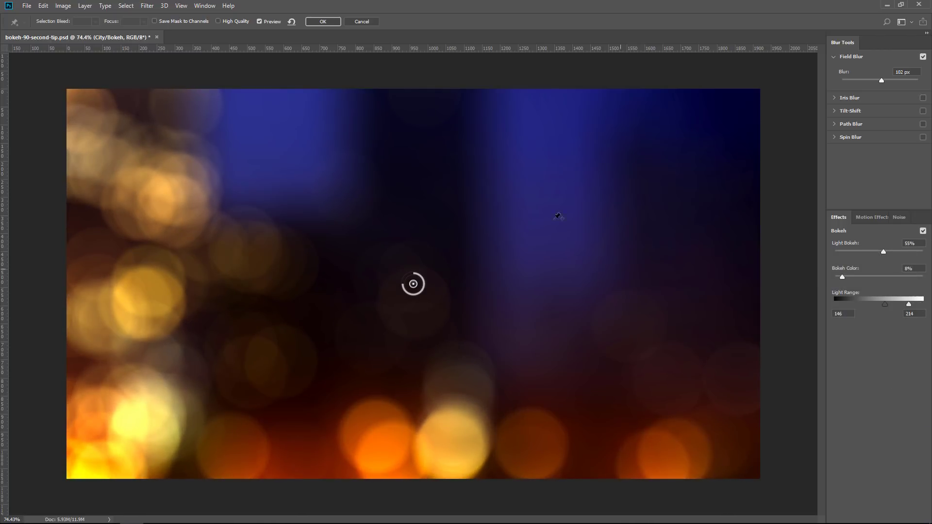
# - Apply the Field Blur and set the City/Bokeh layer's blend mode to Screen
pyautogui.click(324, 20)
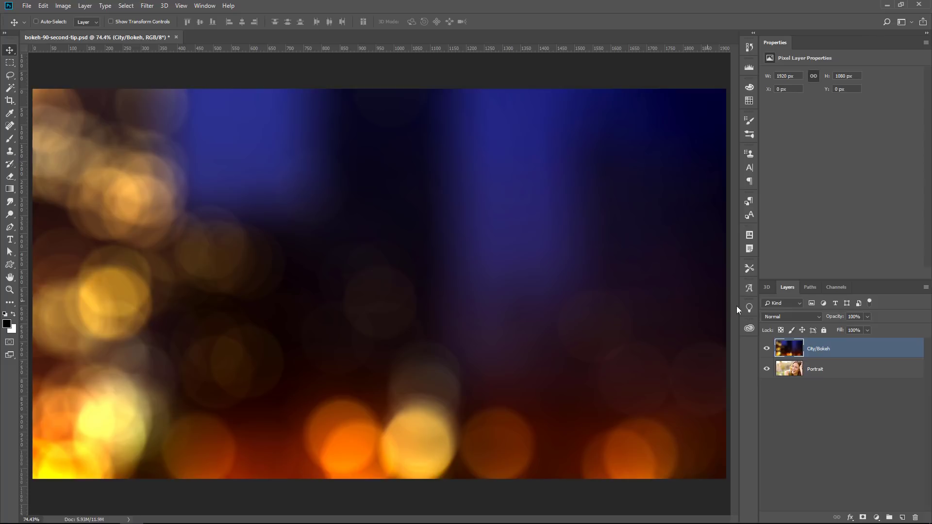
pyautogui.click(772, 316)
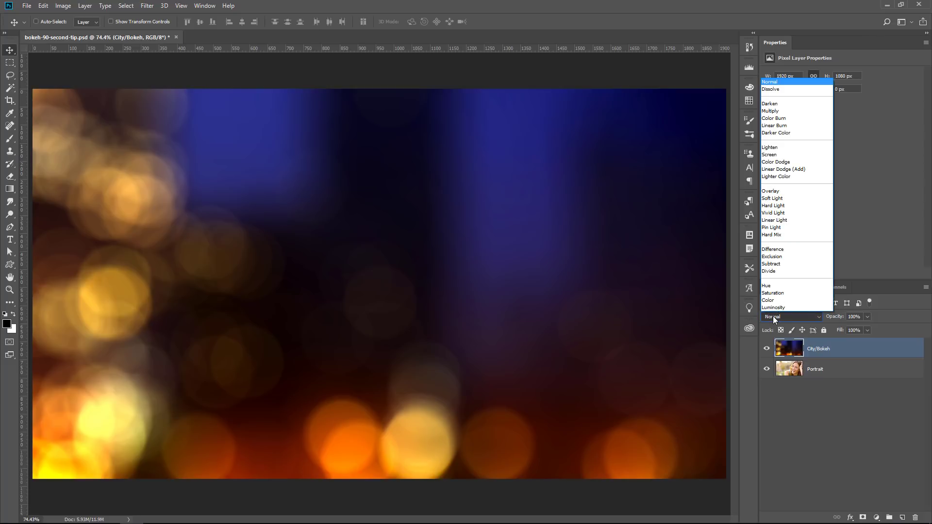
pyautogui.click(772, 159)
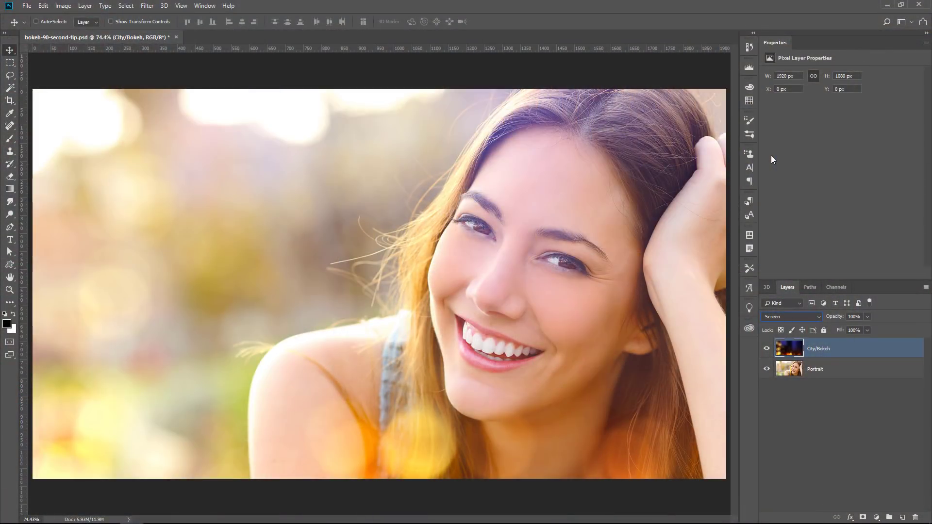
# - Darken the City/Bokeh layer with Levels 50 / 0.61 / 227, then duplicate the layer
pyautogui.click(63, 6)
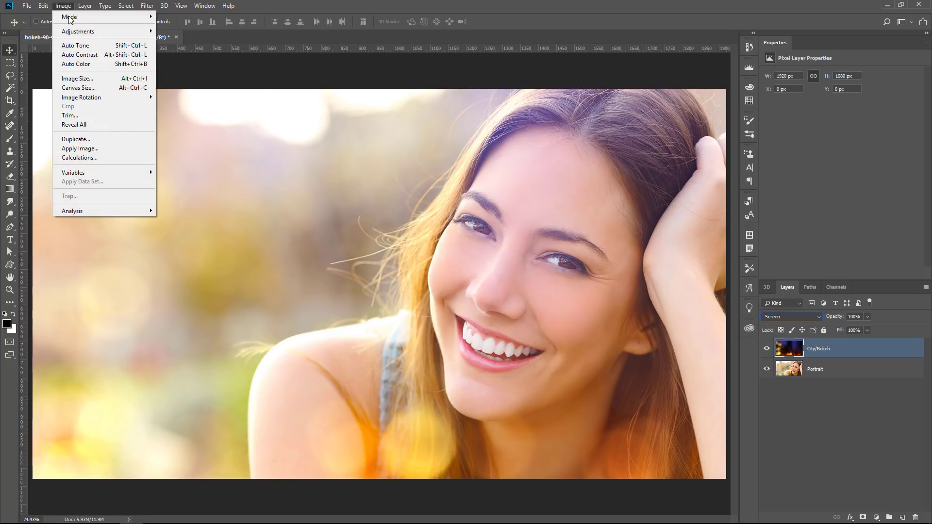
pyautogui.moveTo(78, 31)
pyautogui.click(182, 37)
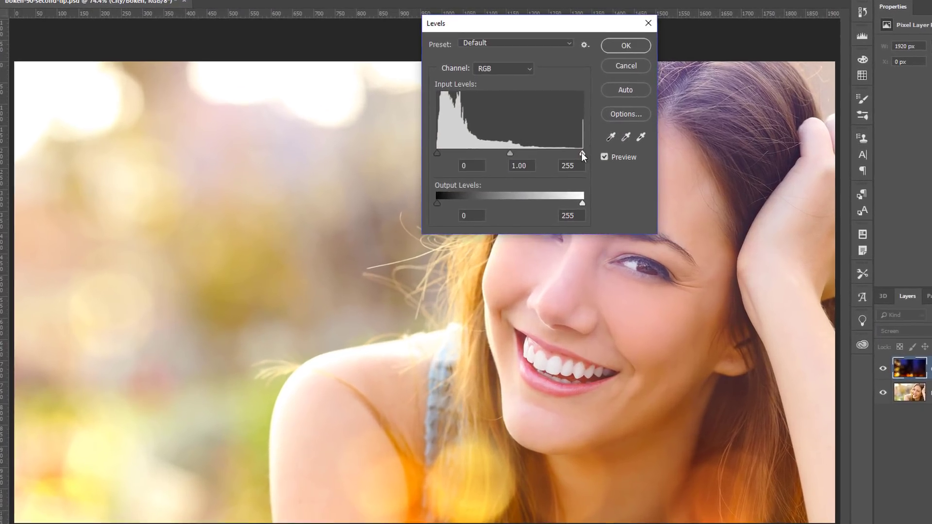
pyautogui.moveTo(547, 160); pyautogui.dragTo(536, 160)
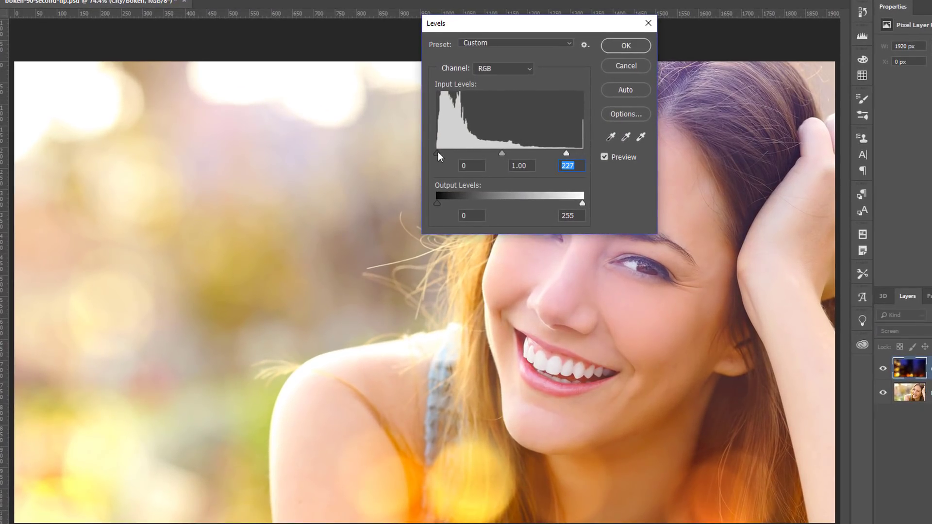
pyautogui.moveTo(438, 154); pyautogui.dragTo(532, 154)
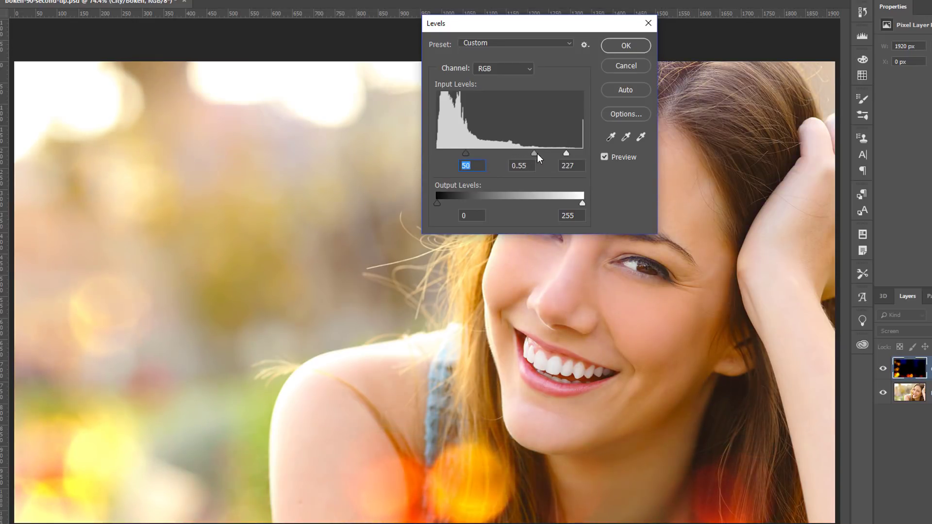
pyautogui.click(625, 45)
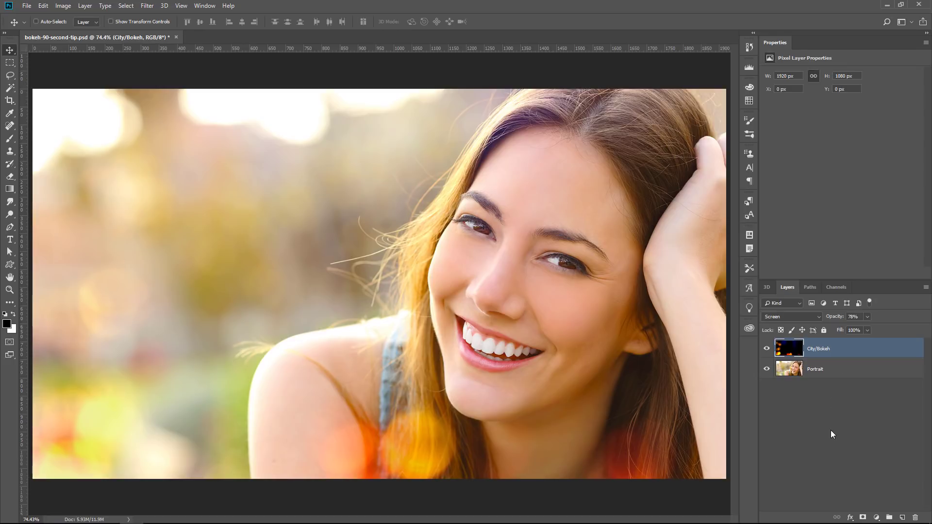
pyautogui.hotkey('ctrl', 'j')
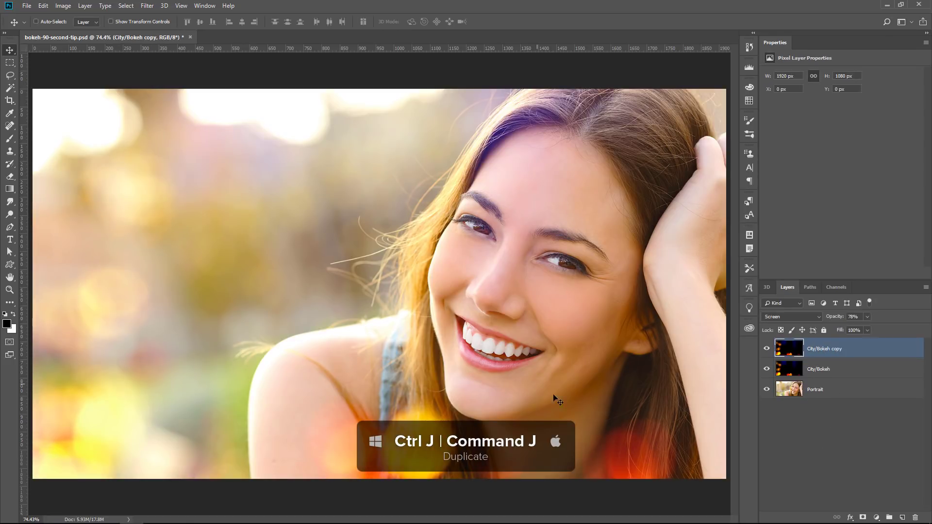
# - Shift the bokeh copy right, flip it horizontally and scale it to about 201%
pyautogui.moveTo(471, 400); pyautogui.dragTo(546, 350)
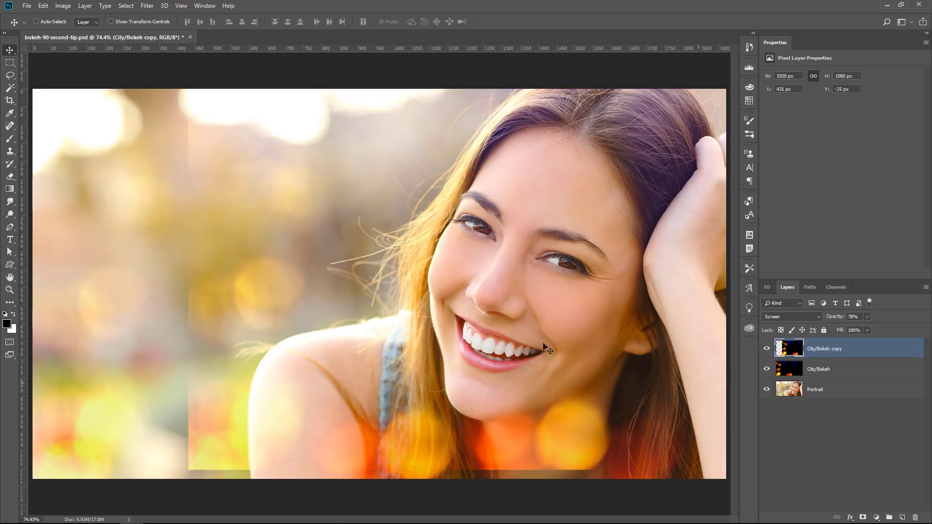
pyautogui.hotkey('ctrl', 't')
pyautogui.rightClick(367, 269)
pyautogui.click(397, 390)
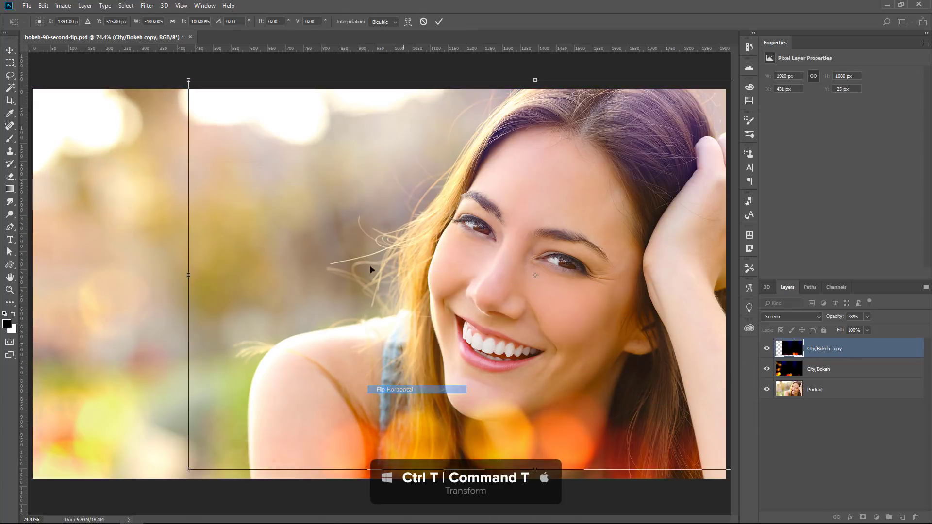
pyautogui.moveTo(189, 80)
pyautogui.mouseDown()
pyautogui.moveTo(254, 218)
pyautogui.moveTo(190, 152)
pyautogui.mouseUp()
pyautogui.moveTo(510, 168); pyautogui.dragTo(551, 192)
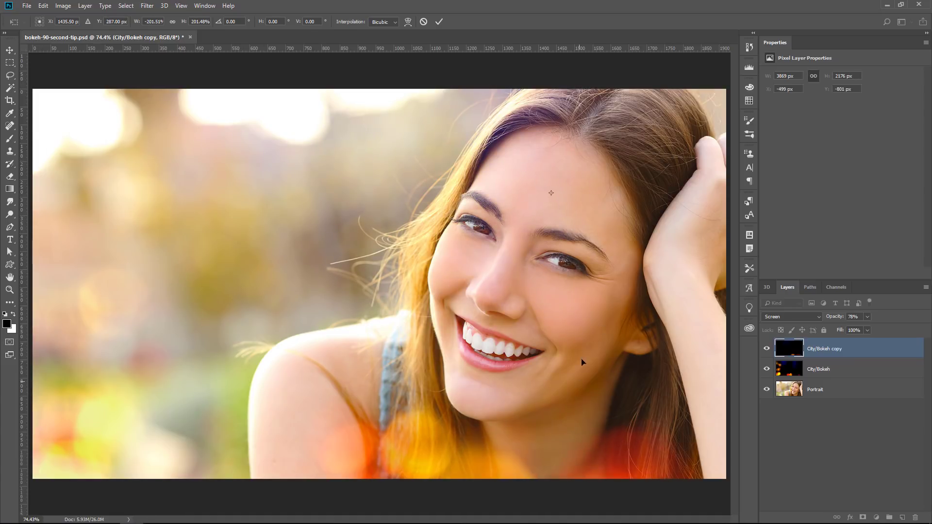
pyautogui.press('Return')
# - Reposition the enlarged copy over the portrait and lower its opacity to 46%
pyautogui.moveTo(437, 288); pyautogui.dragTo(583, 270)
pyautogui.press('4')
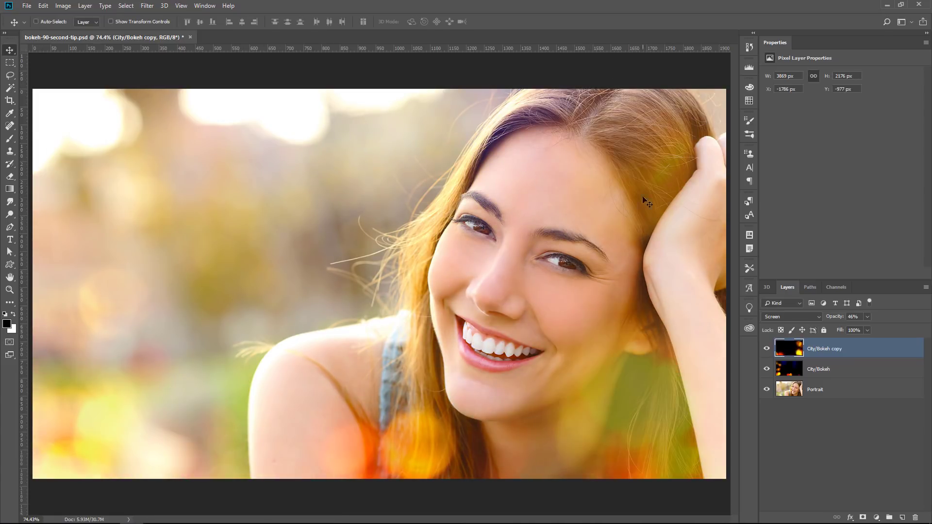
pyautogui.moveTo(644, 201)
pyautogui.mouseDown()
pyautogui.moveTo(627, 227)
pyautogui.moveTo(640, 176)
pyautogui.mouseUp()
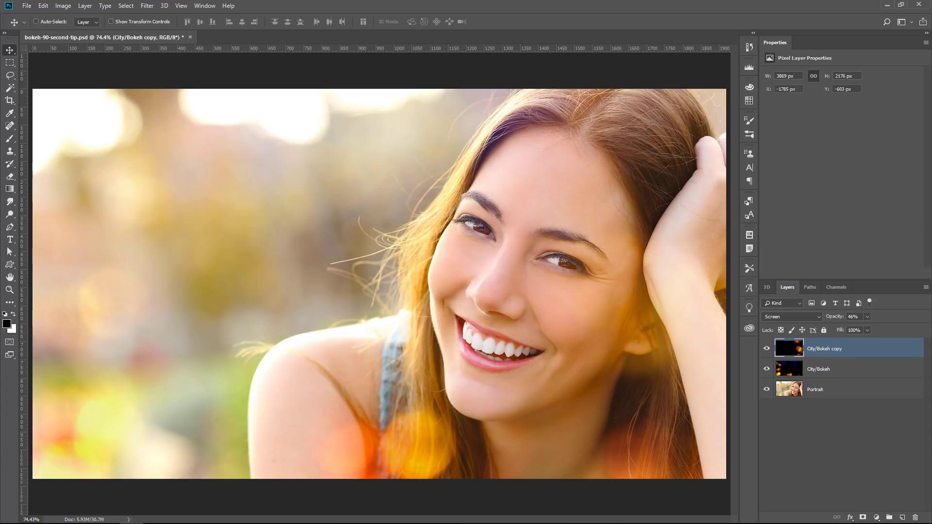